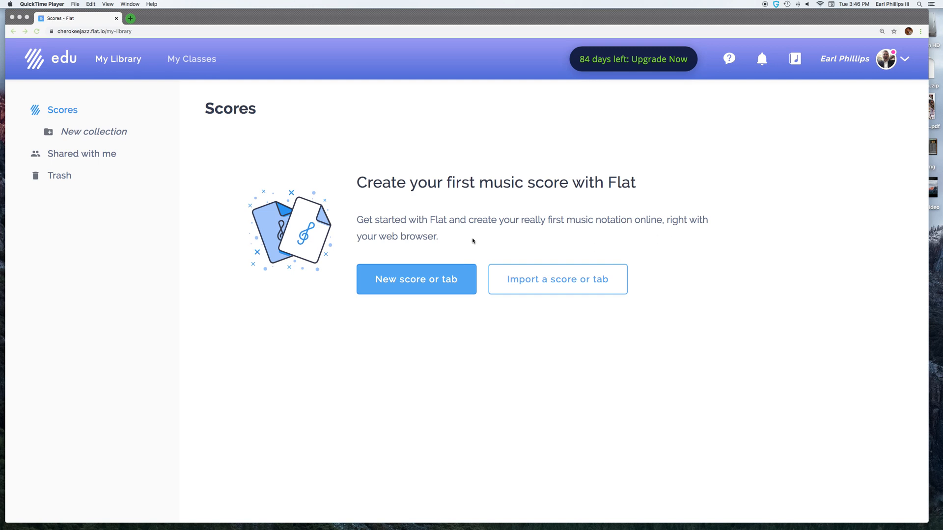
# Start a new private score titled "Layout".
pyautogui.click(424, 285)
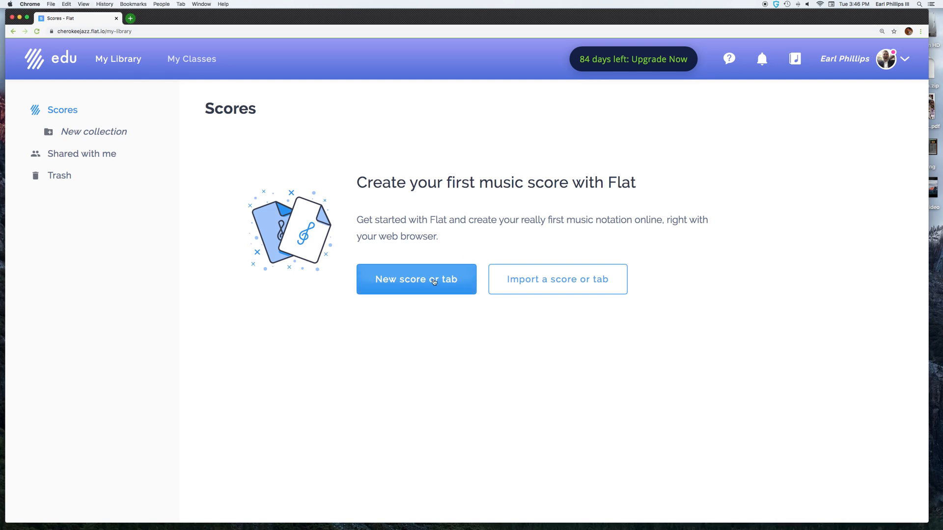
pyautogui.click(442, 280)
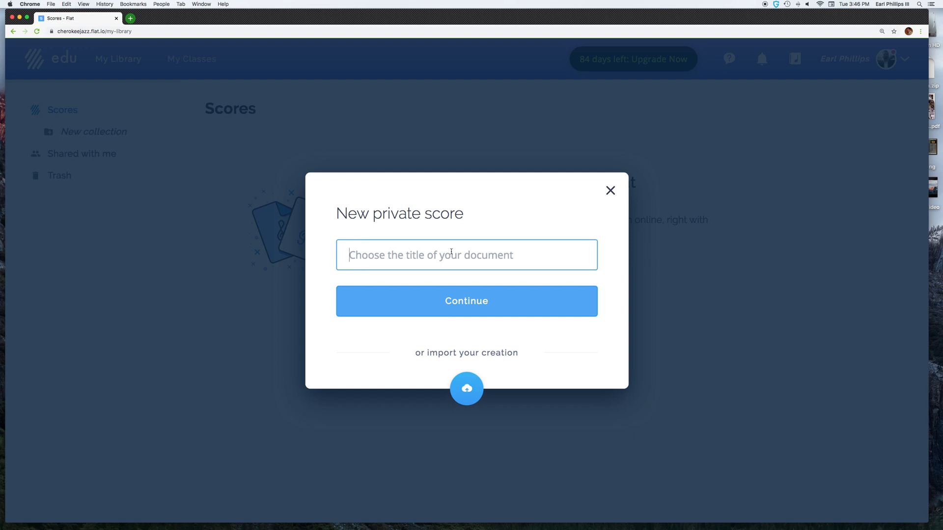
pyautogui.write('Layout')
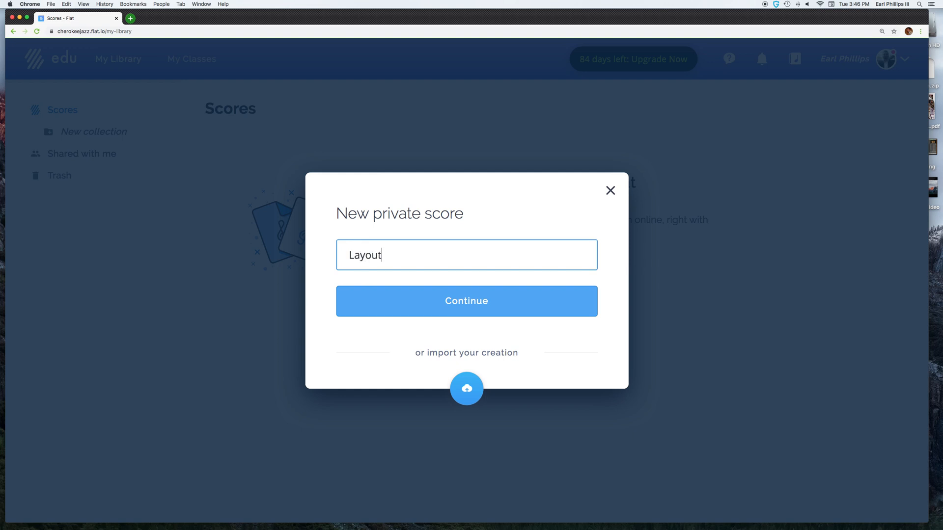
pyautogui.click(482, 304)
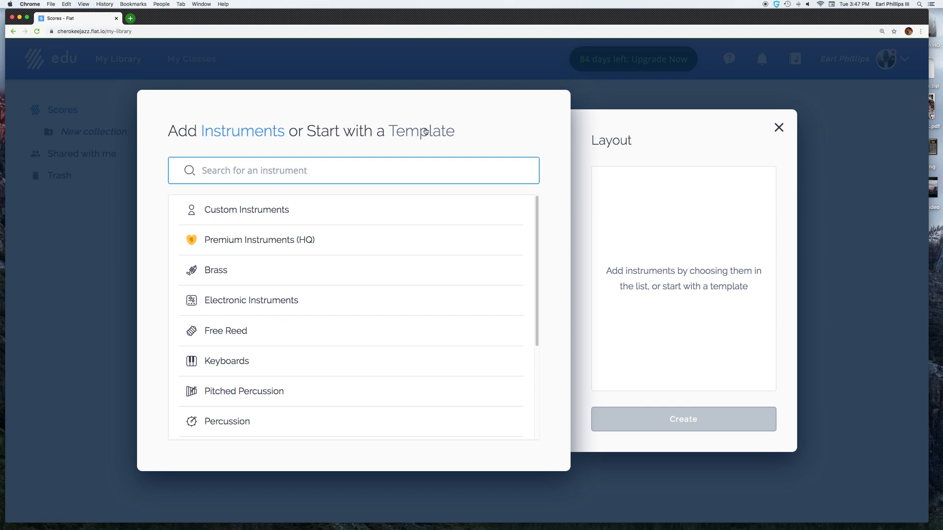
# Create the score from the 4 Horns Combo jazz template with the tablature option turned off.
pyautogui.click(425, 132)
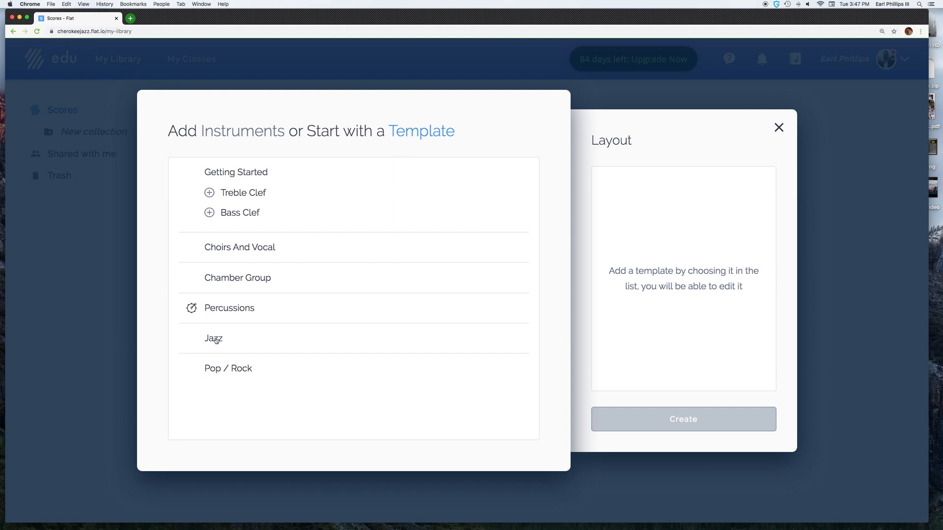
pyautogui.click(216, 340)
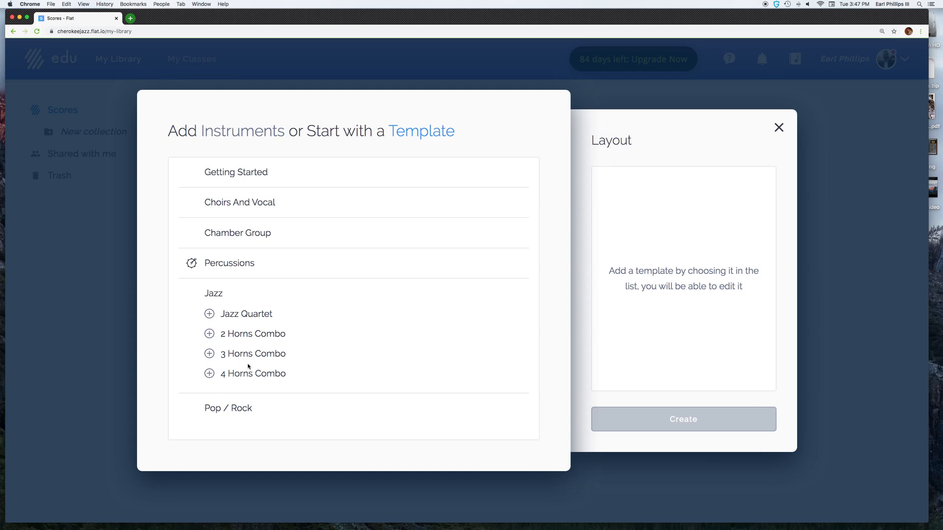
pyautogui.click(245, 376)
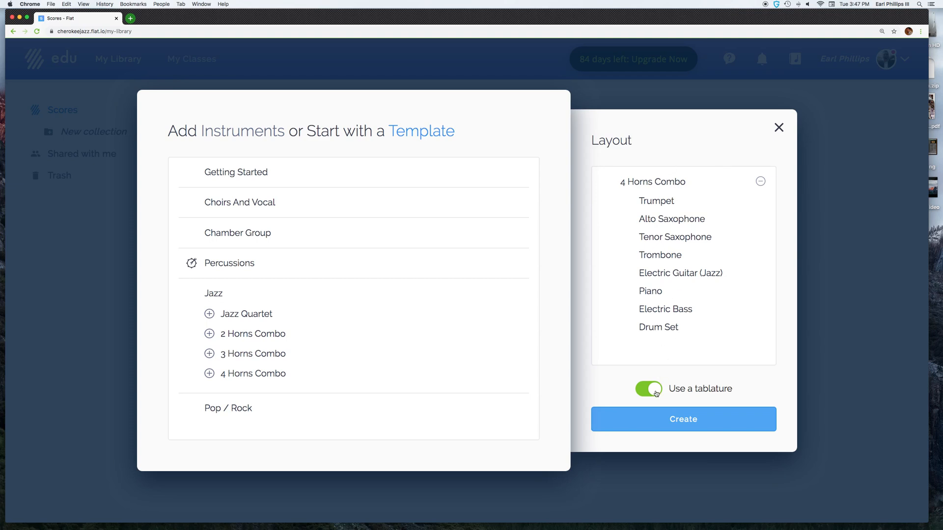
pyautogui.click(656, 393)
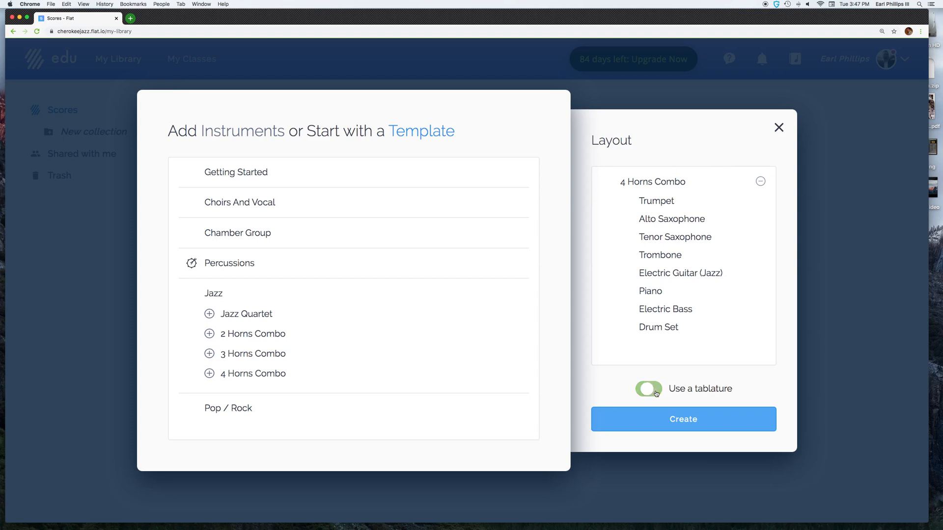
pyautogui.click(694, 430)
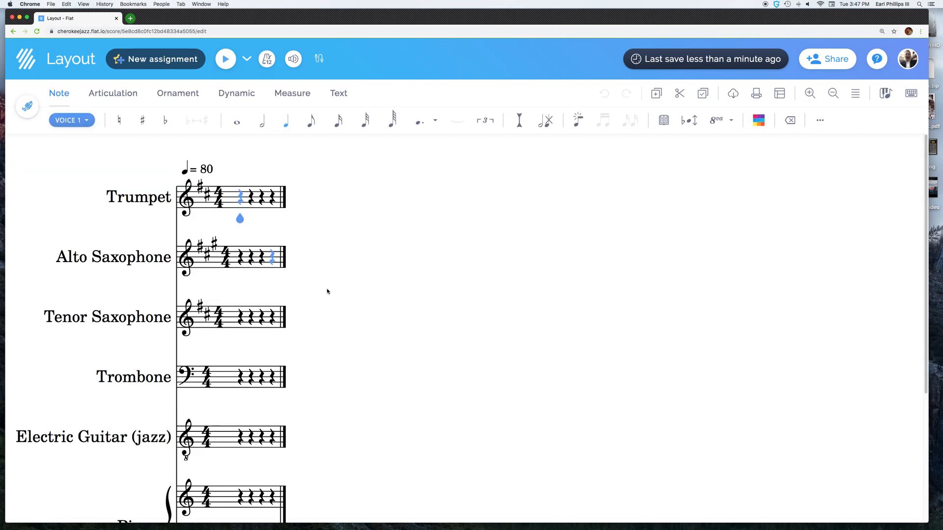
pyautogui.scroll(-5, 354, 258)
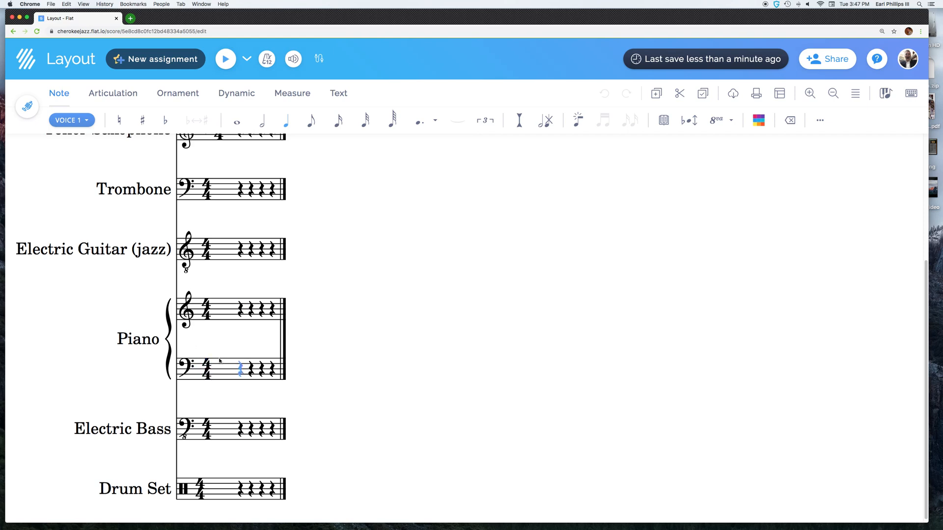
pyautogui.scroll(2, 400, 314)
pyautogui.scroll(4, 403, 310)
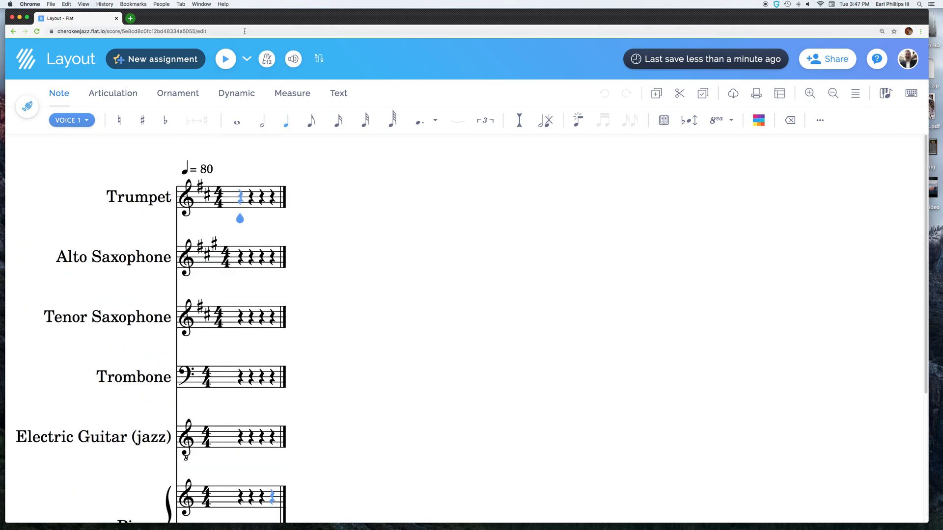
# Enter "Flat" as composer and "EP3" as arranger in the document credits and save them.
pyautogui.click(71, 59)
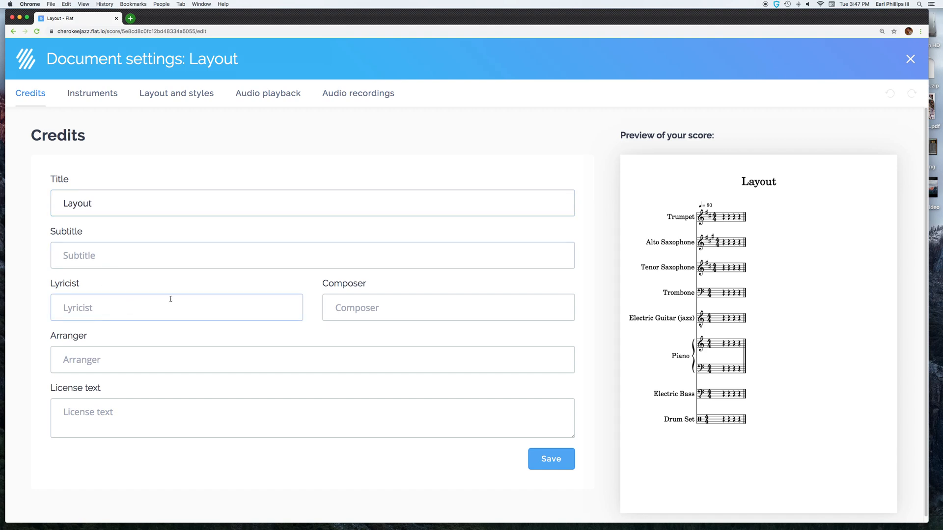
pyautogui.click(406, 312)
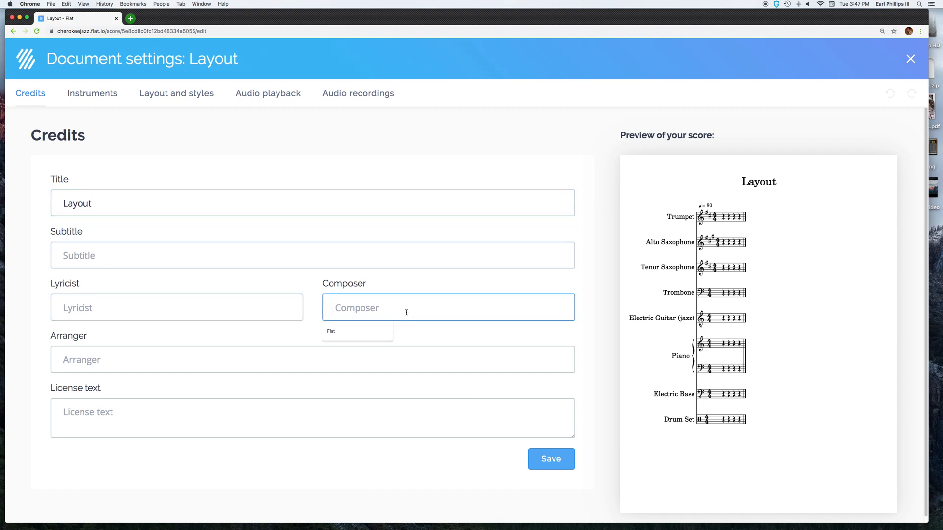
pyautogui.write('Flat')
pyautogui.press('Tab')
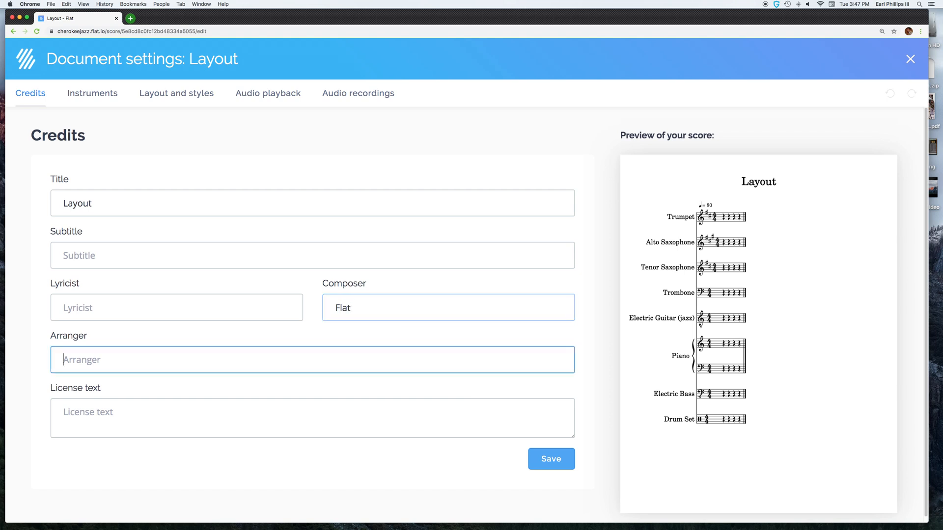
pyautogui.write('EP')
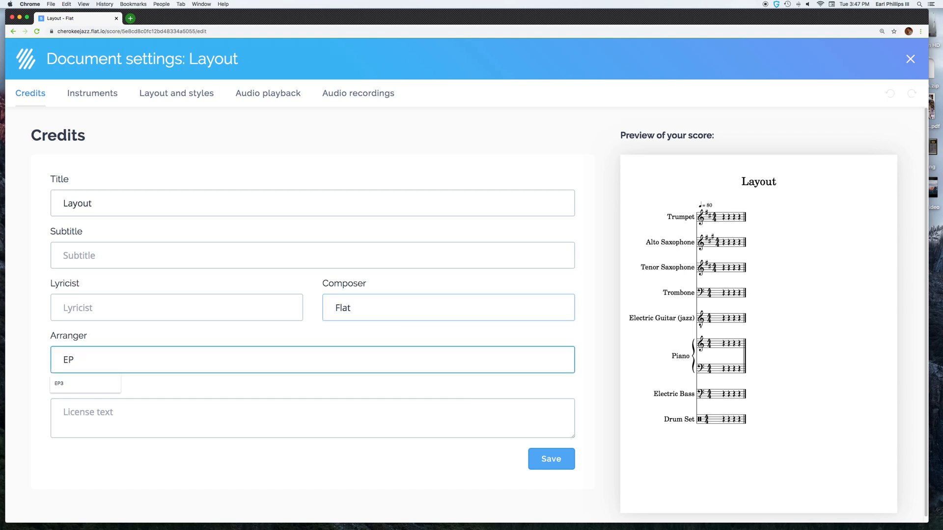
pyautogui.press('Down')
pyautogui.press('Return')
pyautogui.press('Tab')
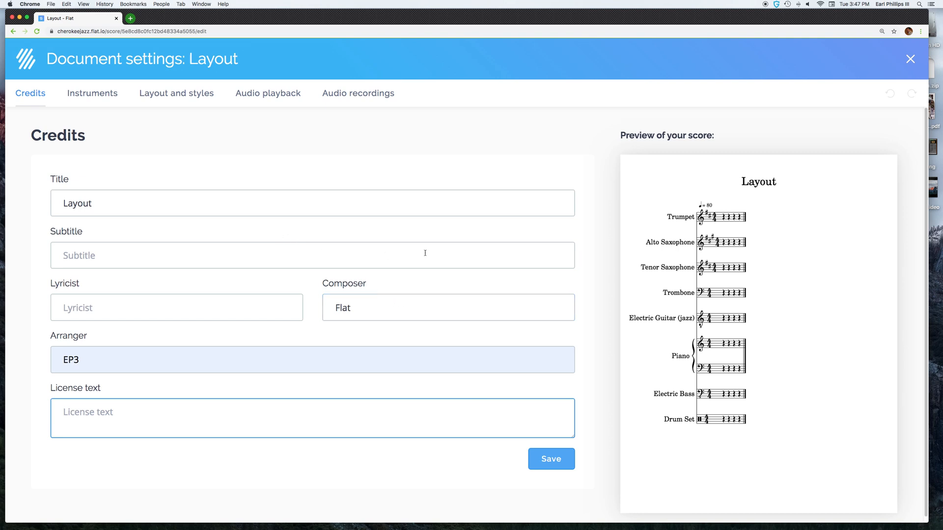
pyautogui.click(550, 457)
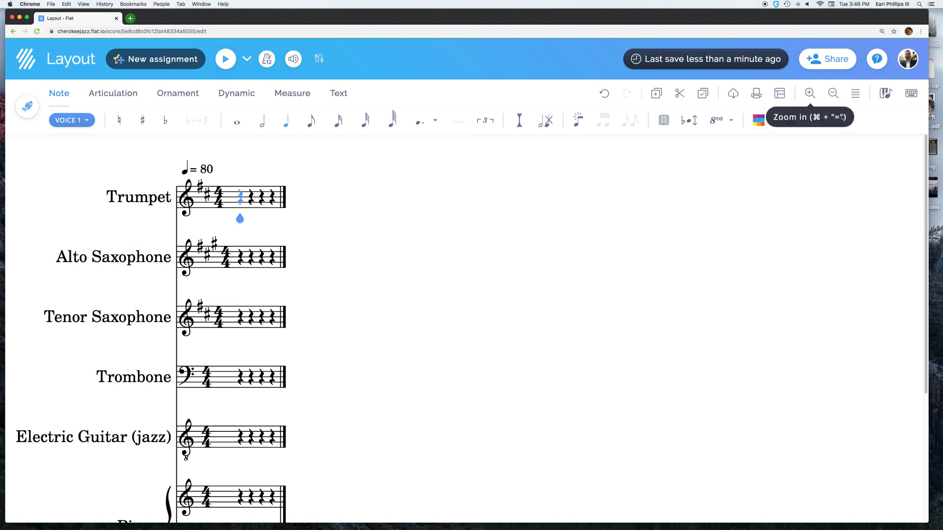
# Set the composer credit to "Composed By: Flat" and the arranger credit to "Arranged By : EP3", save, and check both in page view.
pyautogui.click(79, 60)
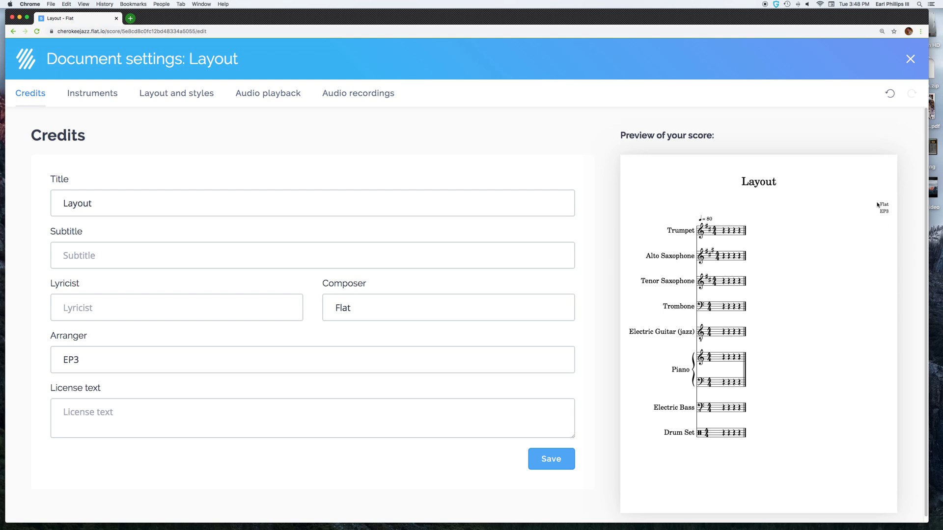
pyautogui.doubleClick(358, 311)
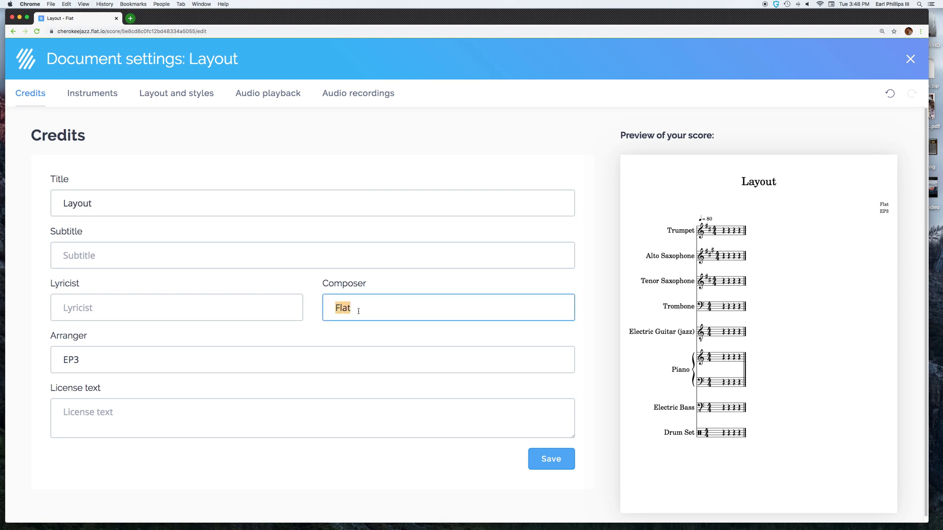
pyautogui.write('Composed By: Flat')
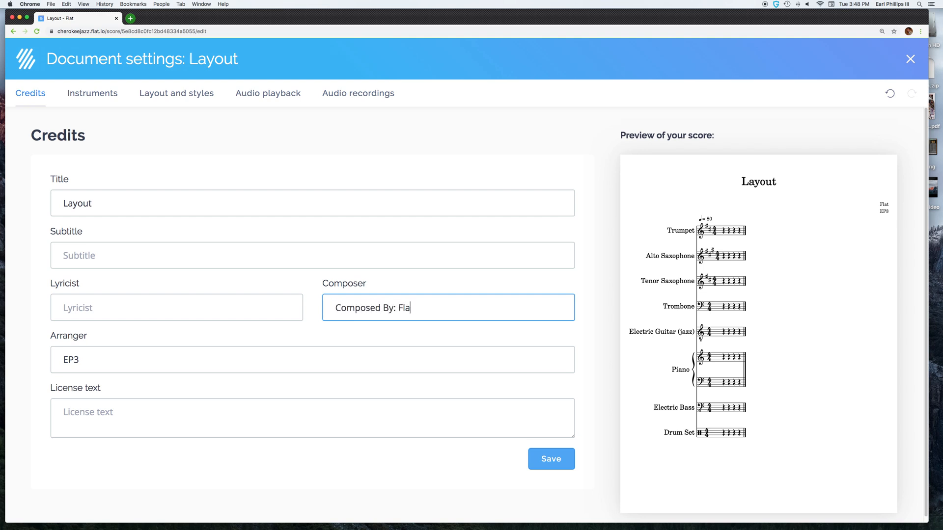
pyautogui.press('Tab')
pyautogui.write('Arrange')
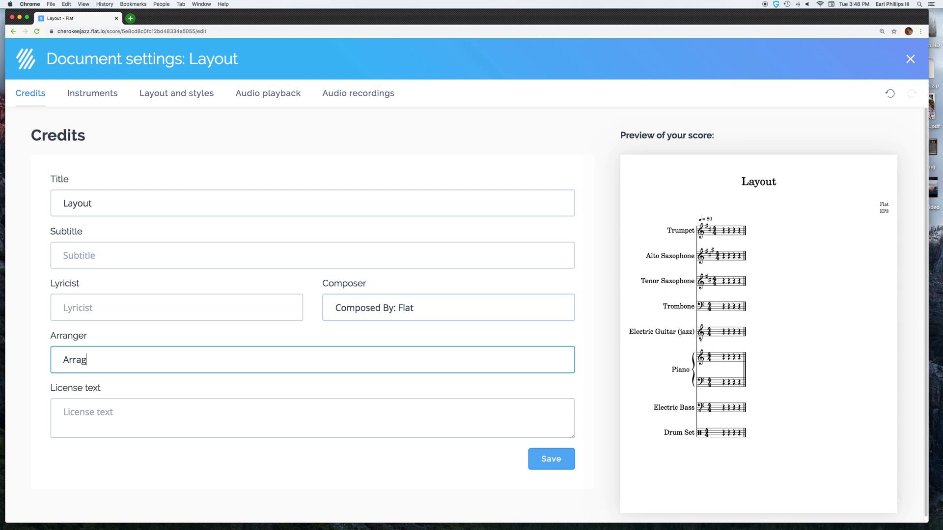
pyautogui.write('d By : EP4')
pyautogui.press('BackSpace')
pyautogui.write('3')
pyautogui.click(532, 454)
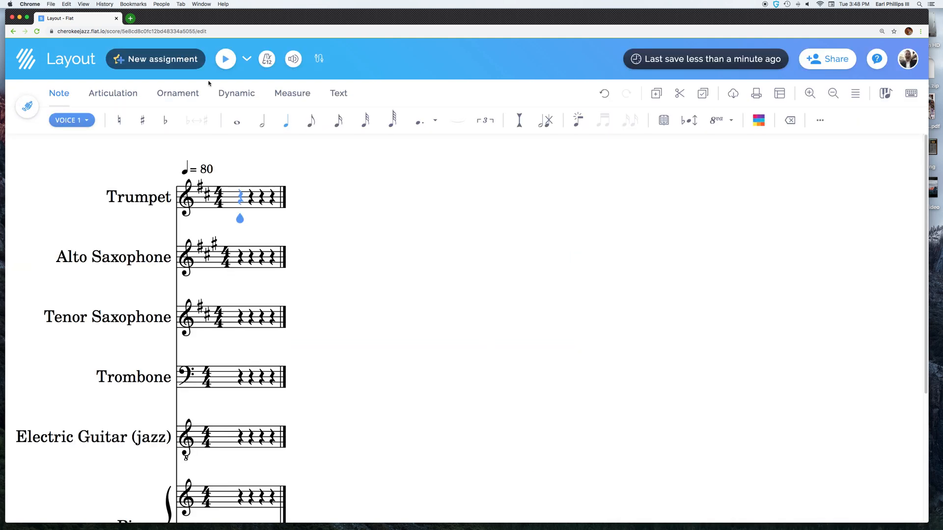
pyautogui.click(855, 93)
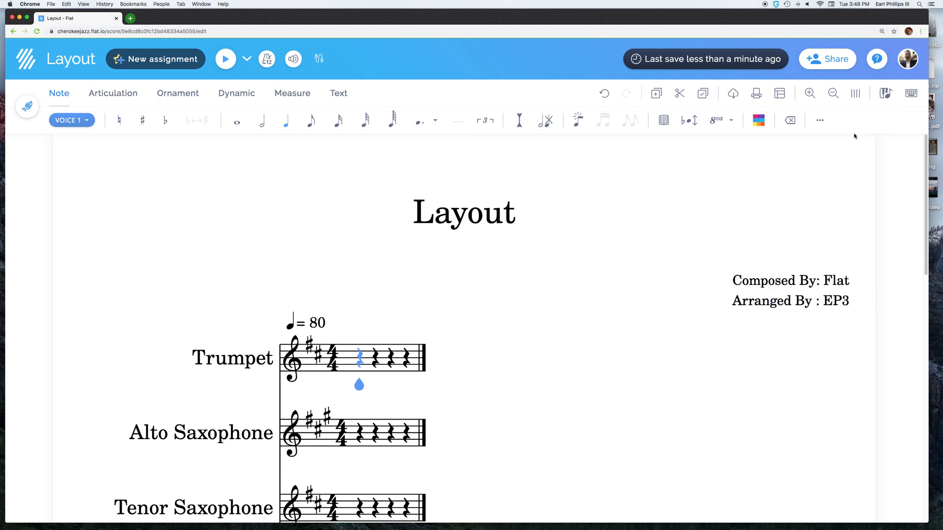
pyautogui.click(855, 93)
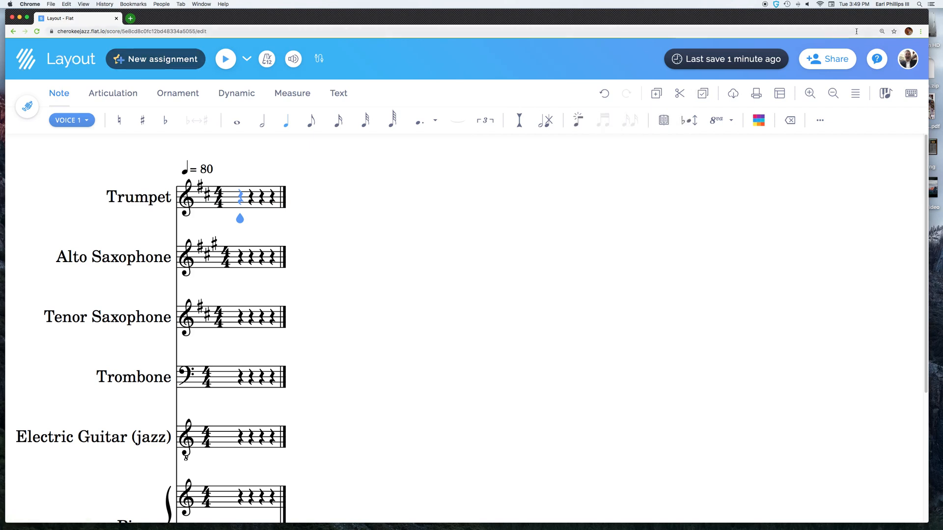
# Set the page orientation to Landscape in the document's layout settings and save it.
pyautogui.click(782, 95)
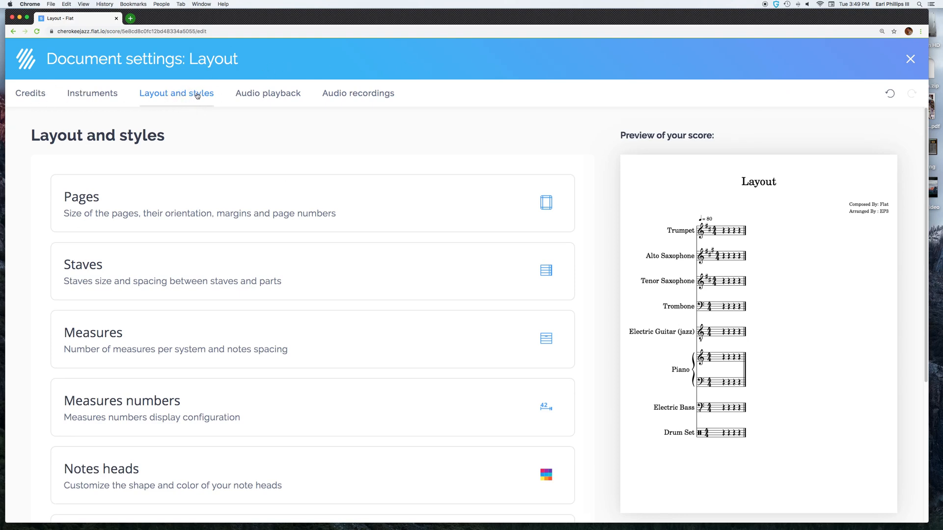
pyautogui.click(129, 210)
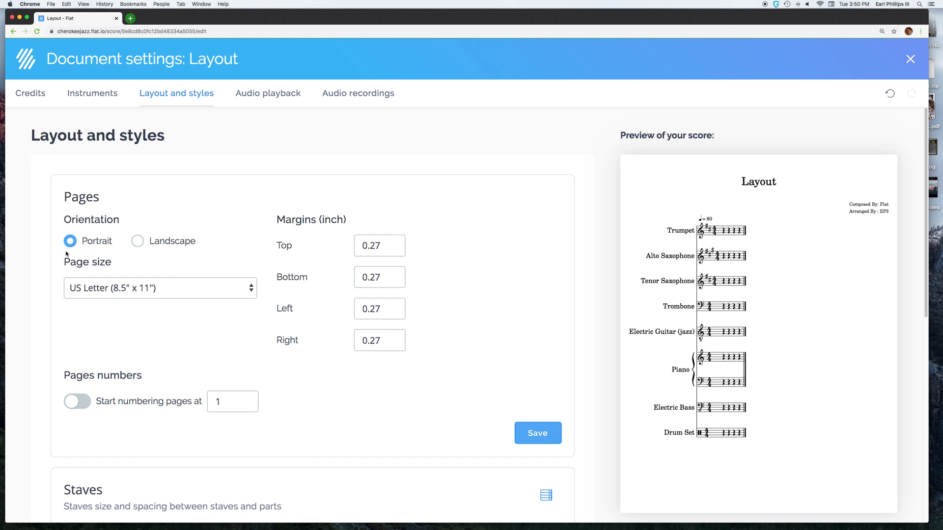
pyautogui.click(139, 241)
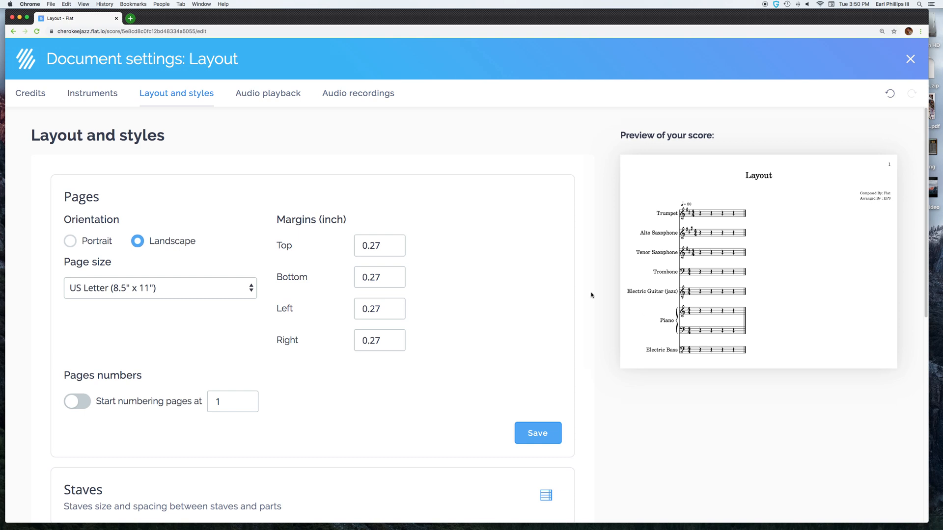
pyautogui.click(95, 246)
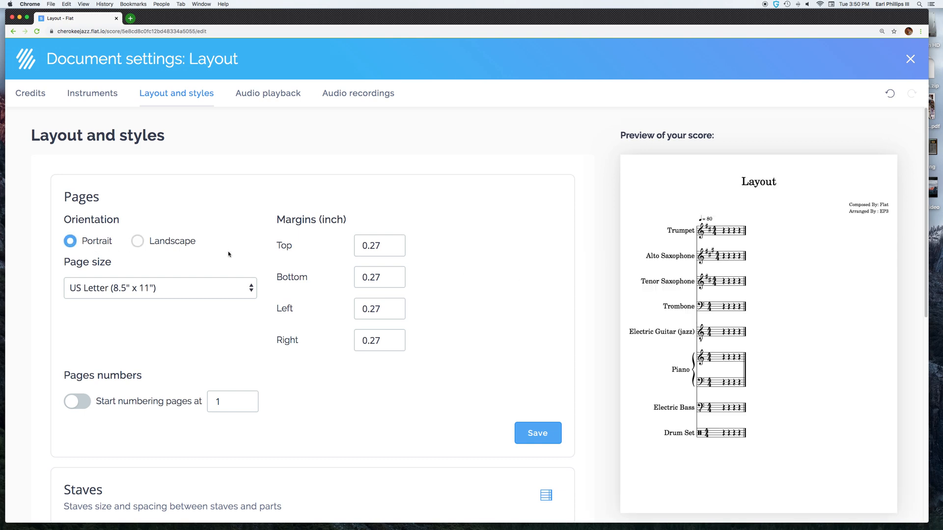
pyautogui.click(162, 242)
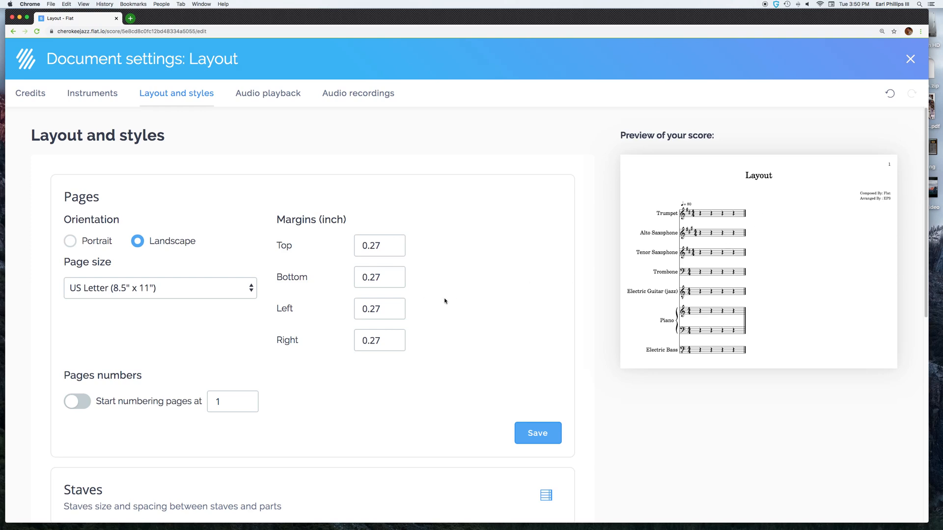
pyautogui.click(536, 434)
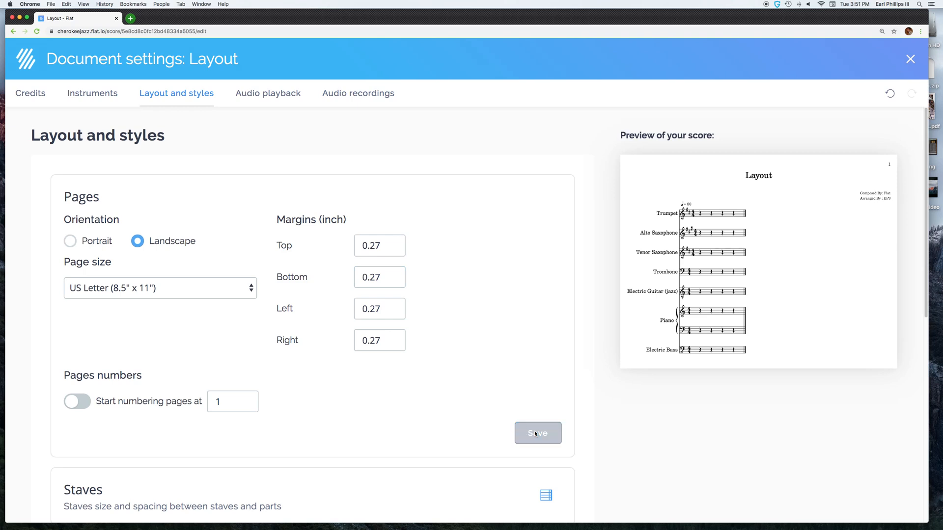
# Reduce the minimal space between staves to 0.43 inch and save the staves settings.
pyautogui.click(172, 269)
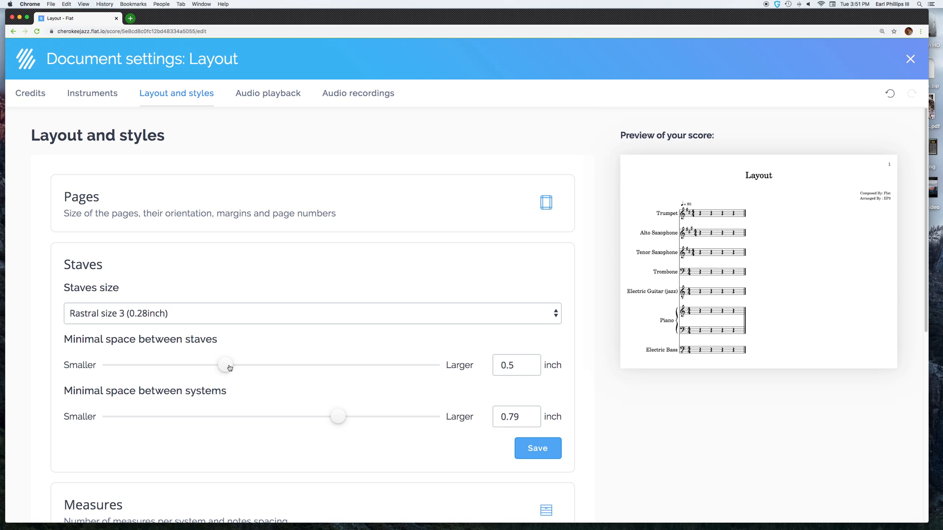
pyautogui.moveTo(230, 368); pyautogui.dragTo(197, 367)
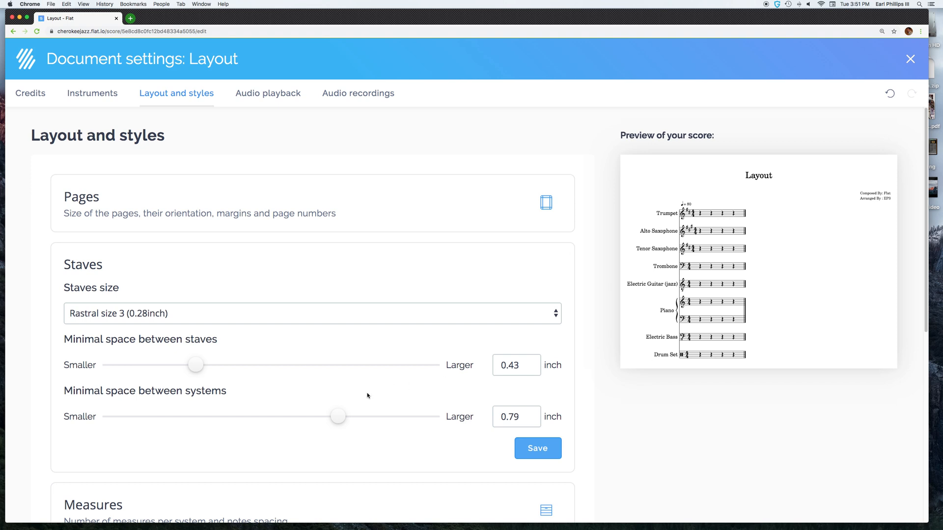
pyautogui.scroll(-3, 369, 393)
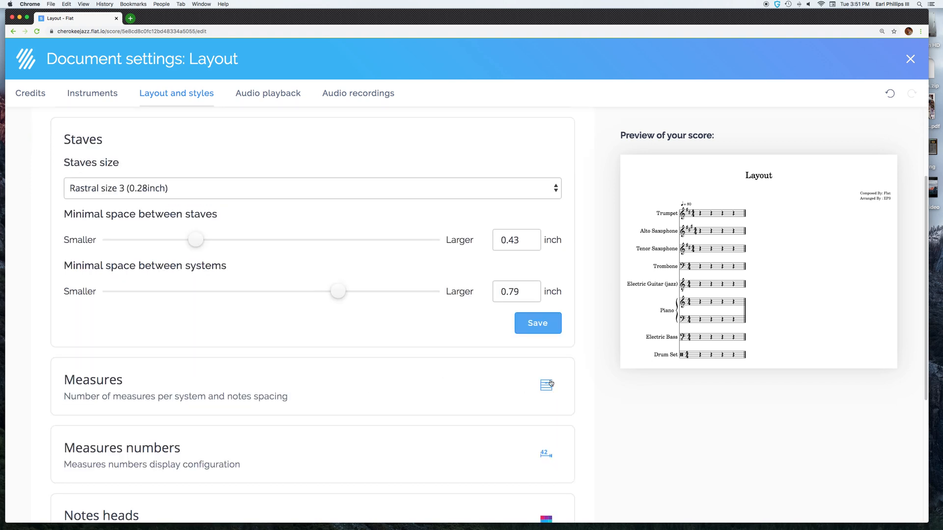
pyautogui.click(533, 323)
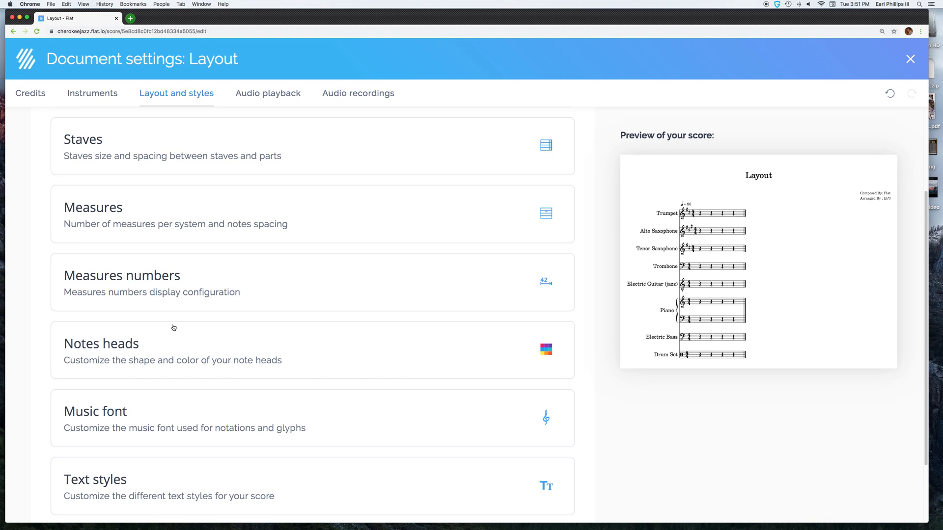
# Review the options for measures, measure numbers, and note head color and shape in the layout settings.
pyautogui.click(229, 219)
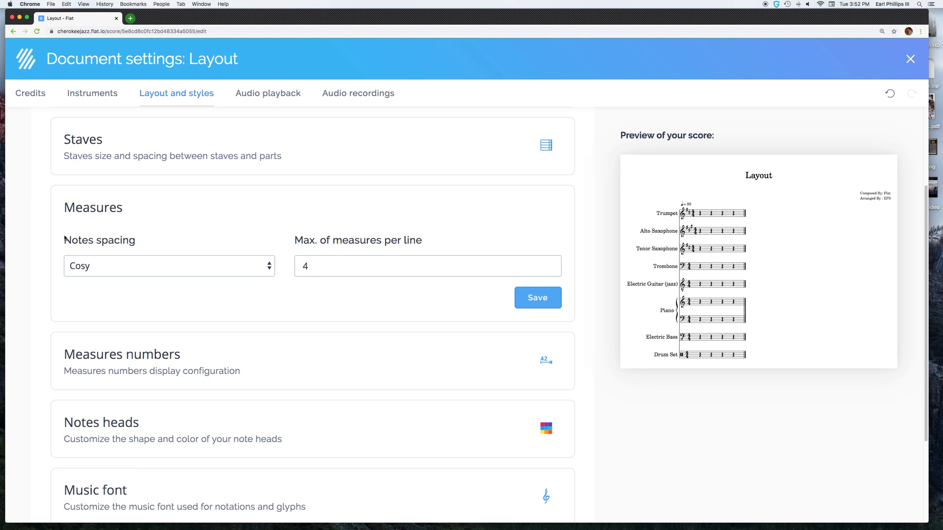
pyautogui.click(243, 357)
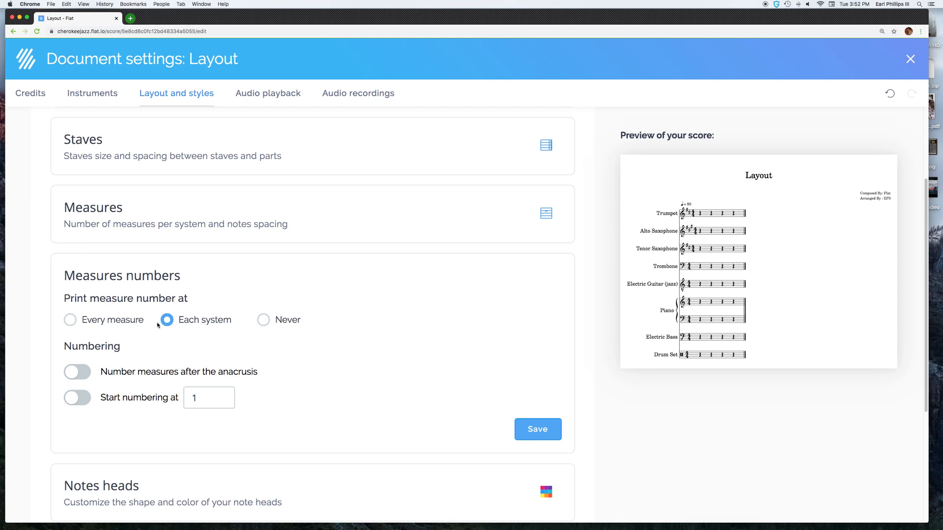
pyautogui.scroll(-1, 255, 293)
pyautogui.scroll(-2, 275, 314)
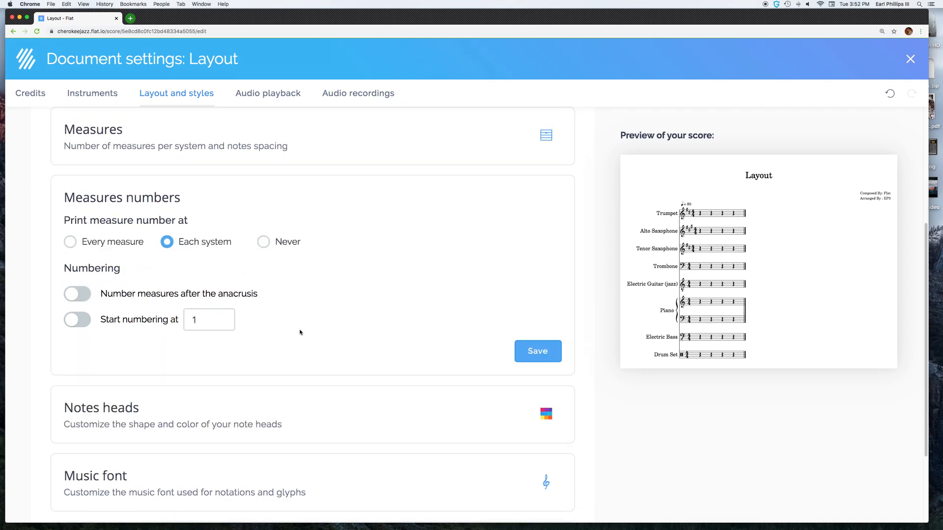
pyautogui.click(299, 410)
pyautogui.scroll(-2, 277, 391)
pyautogui.scroll(-1, 280, 393)
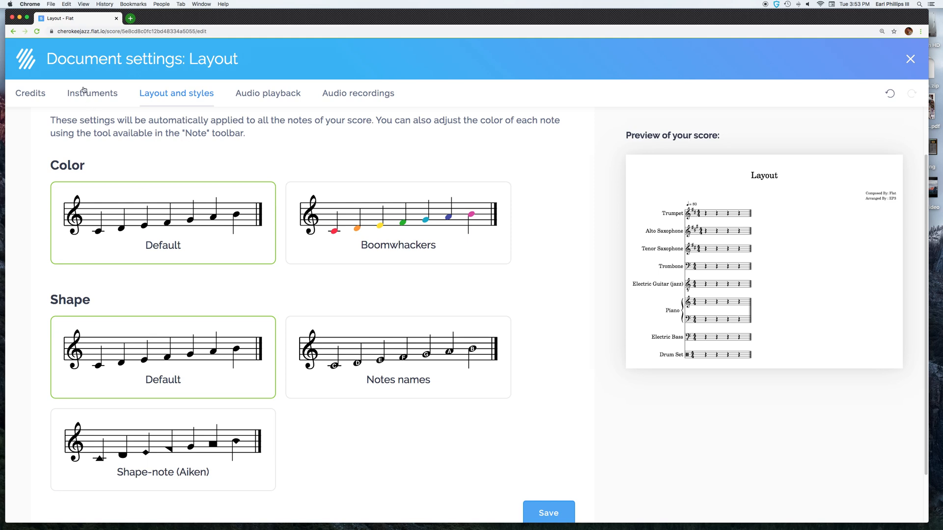
# Return to the layout and styles overview and try the Jazz/Handwritten music font.
pyautogui.click(175, 96)
pyautogui.scroll(-2, 184, 246)
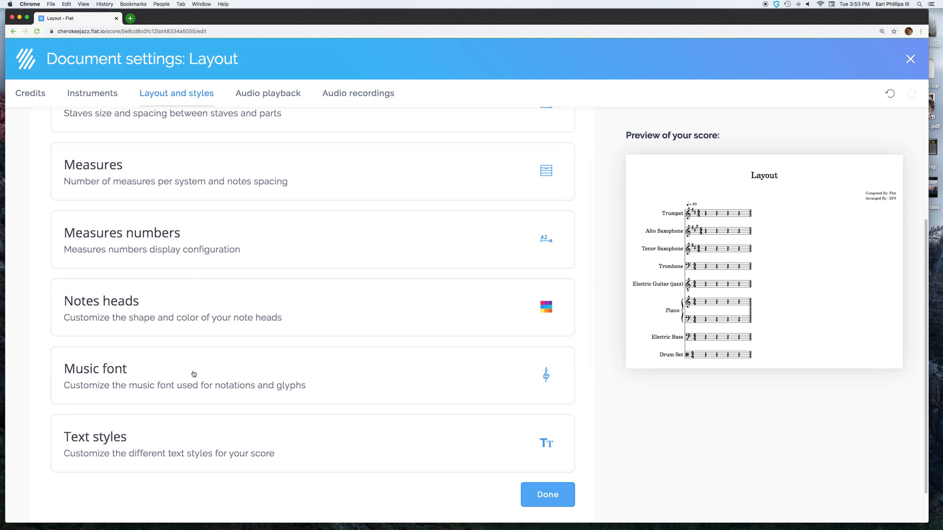
pyautogui.click(181, 374)
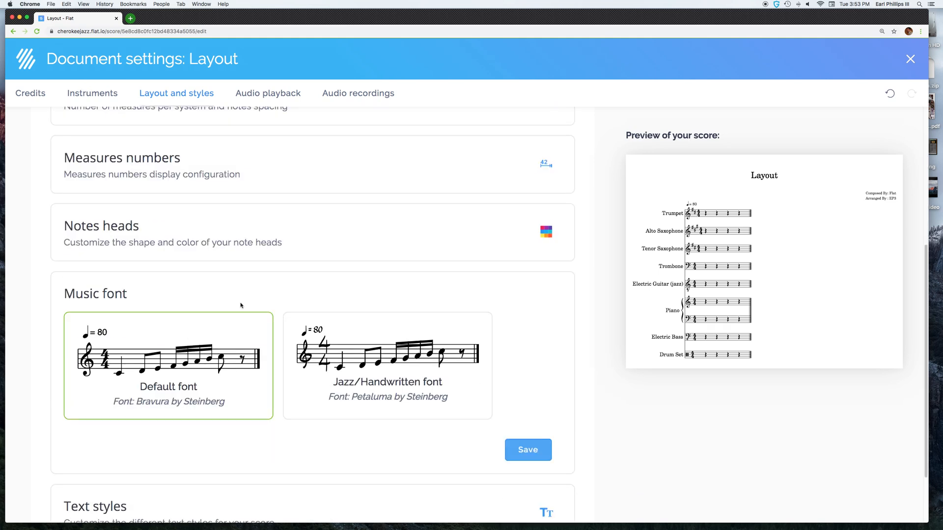
pyautogui.click(390, 361)
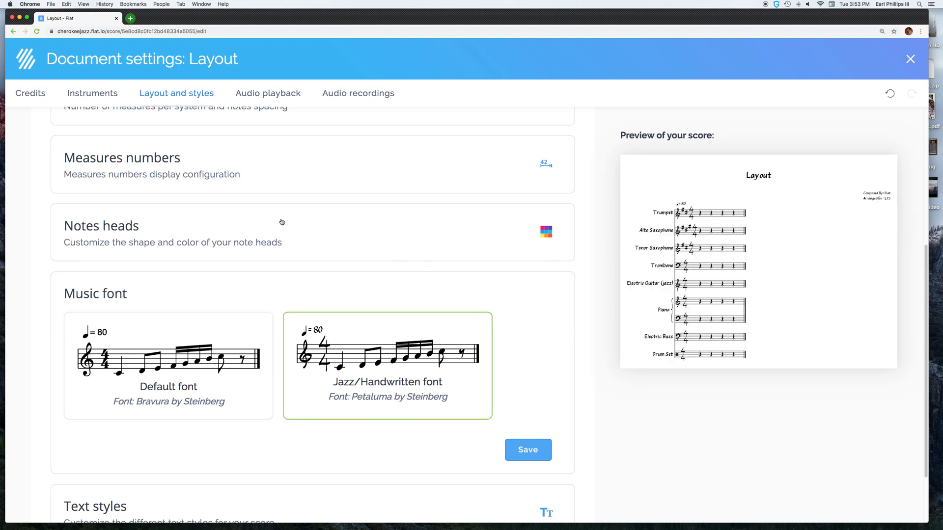
# Add a specific text style for the title and try the Yanone Kaffeesatz font on it.
pyautogui.scroll(-3, 231, 265)
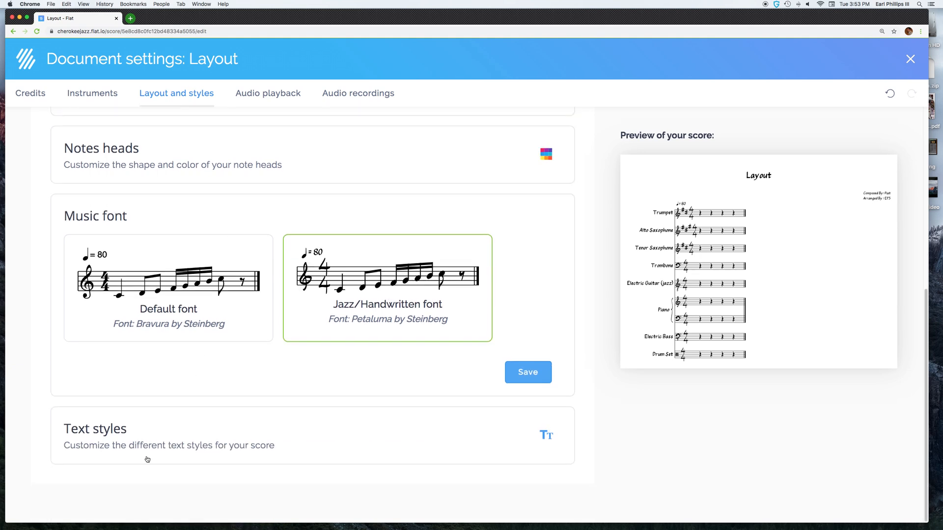
pyautogui.click(126, 431)
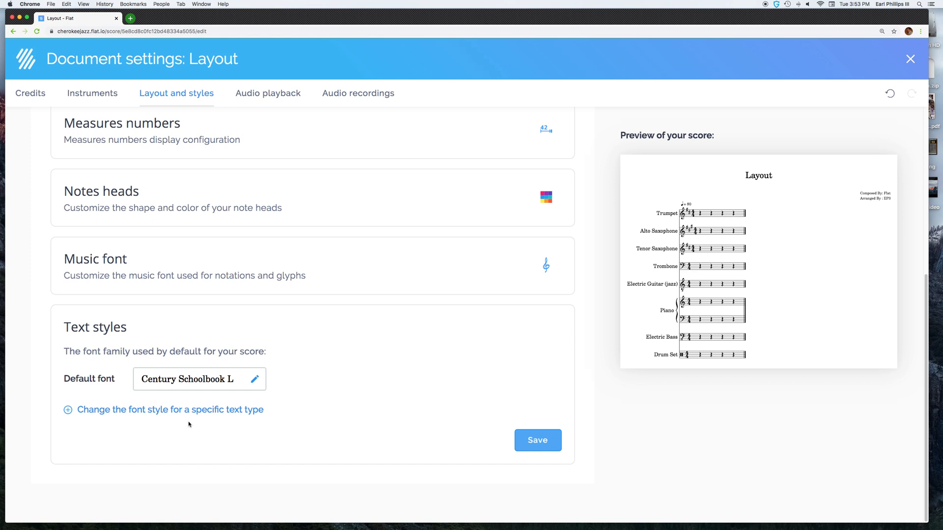
pyautogui.click(168, 416)
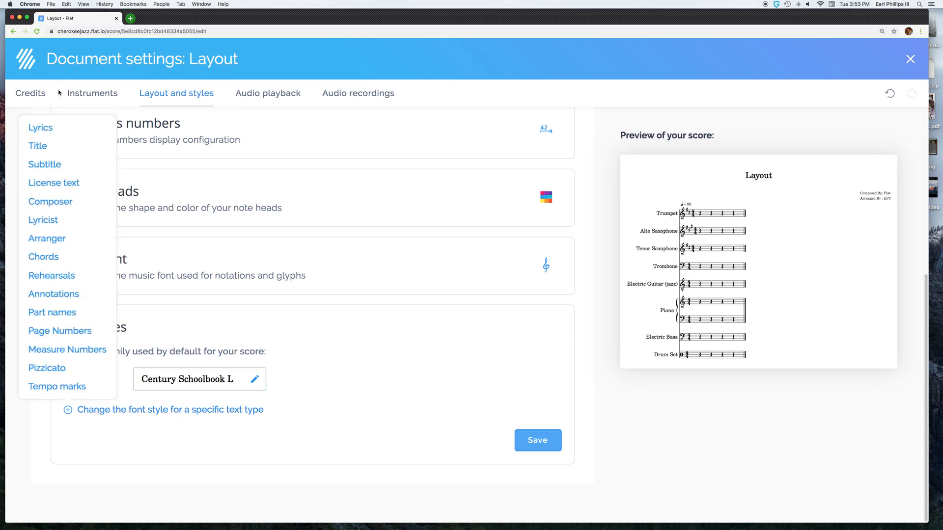
pyautogui.click(46, 147)
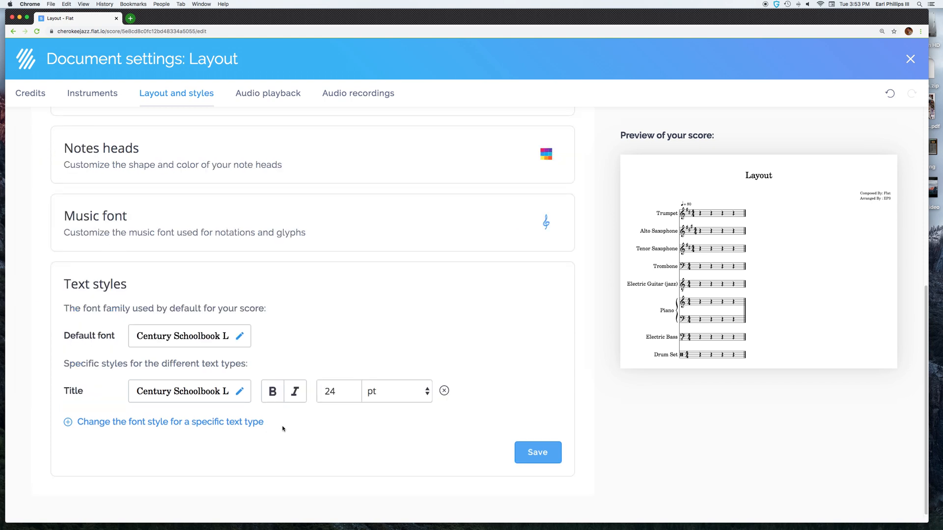
pyautogui.click(241, 392)
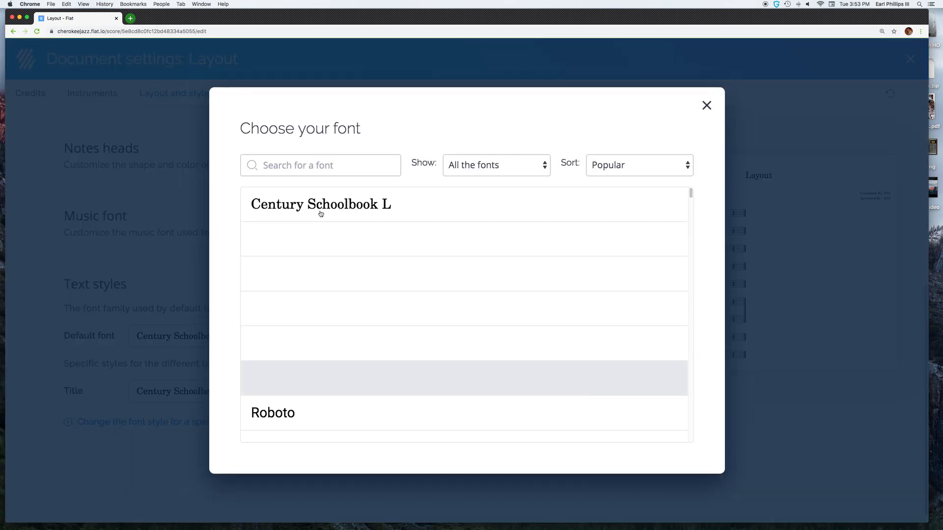
pyautogui.scroll(-4, 354, 272)
pyautogui.scroll(-20, 354, 273)
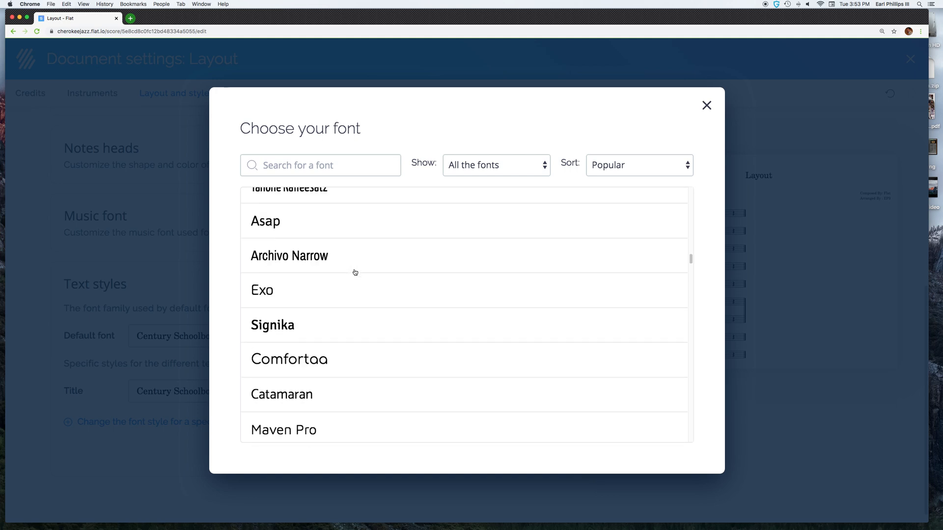
pyautogui.scroll(5, 355, 273)
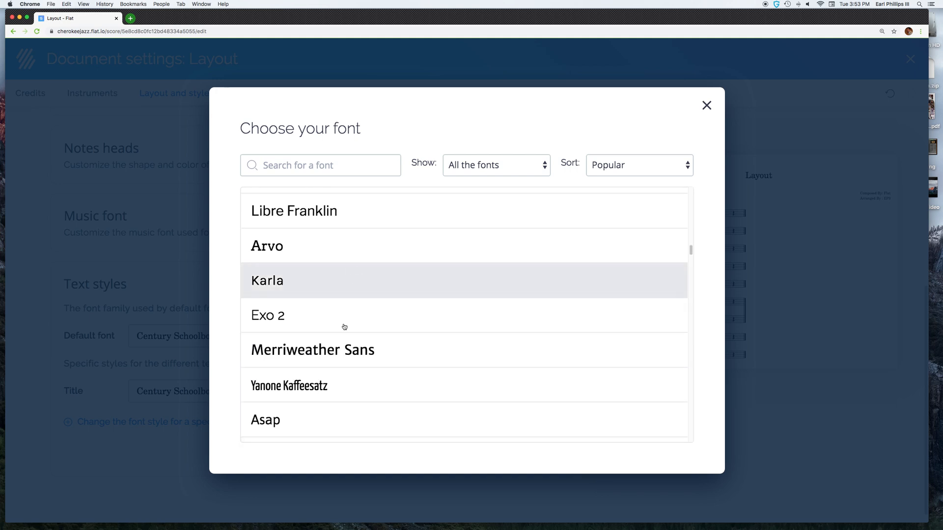
pyautogui.click(295, 386)
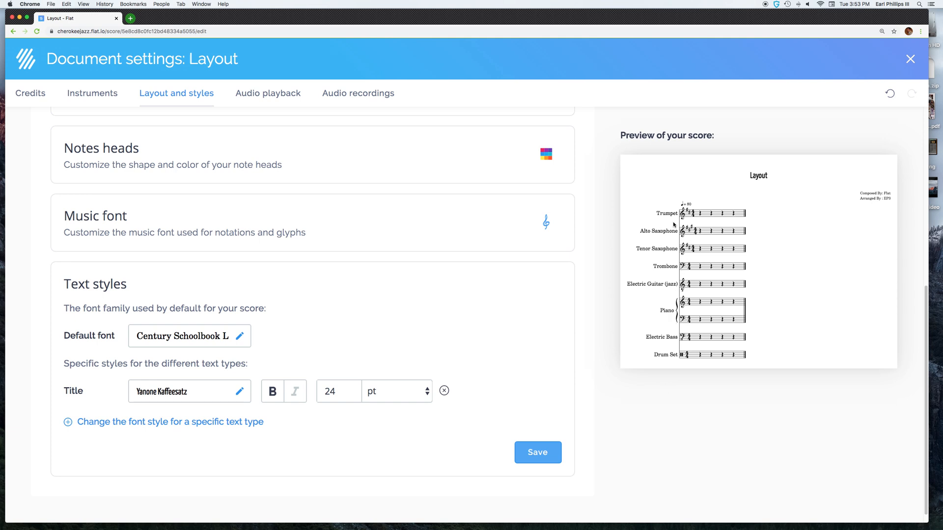
# Set the music font to Jazz/Handwritten (Petaluma) and save it.
pyautogui.click(275, 225)
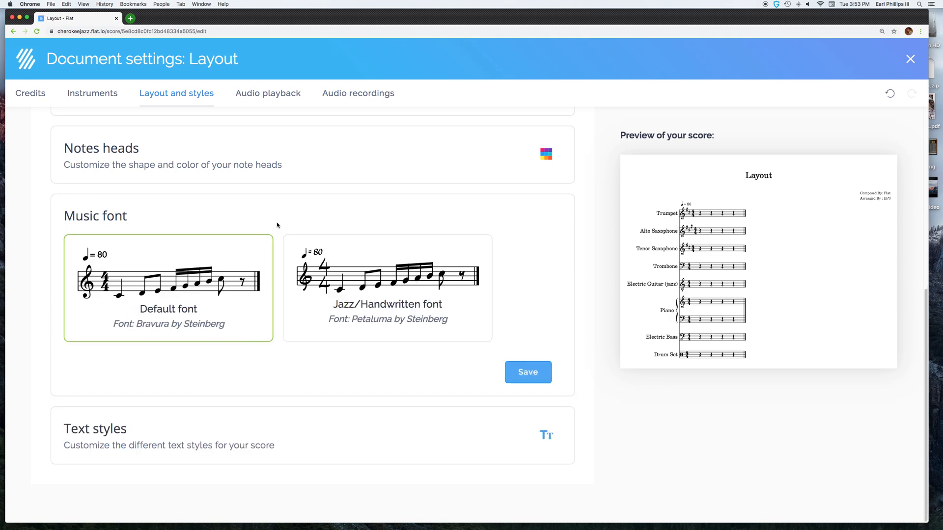
pyautogui.click(382, 288)
pyautogui.click(508, 366)
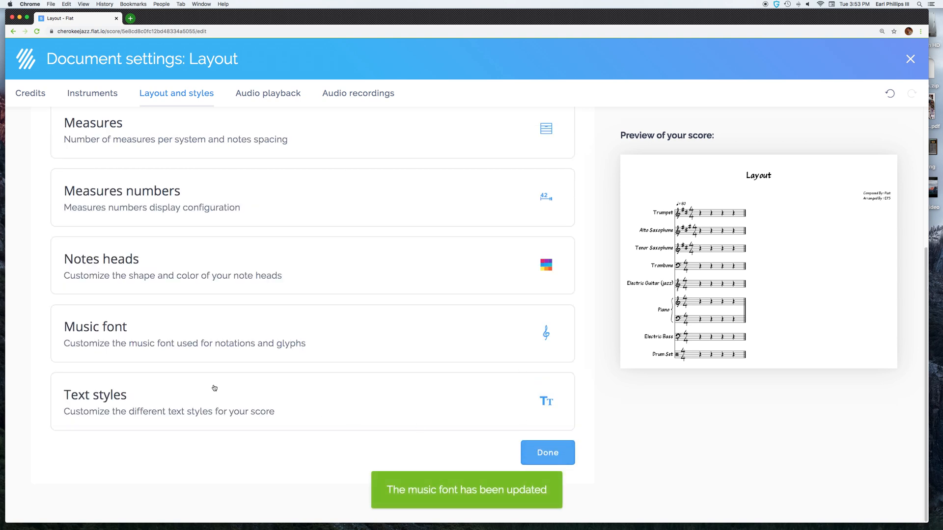
# Add a specific text style for the title and set its font to Century Schoolbook L.
pyautogui.click(204, 398)
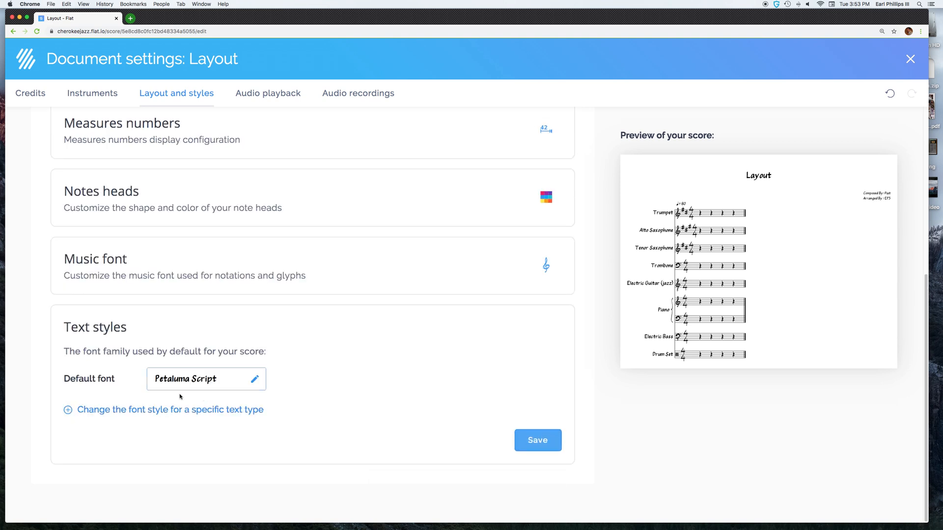
pyautogui.click(157, 413)
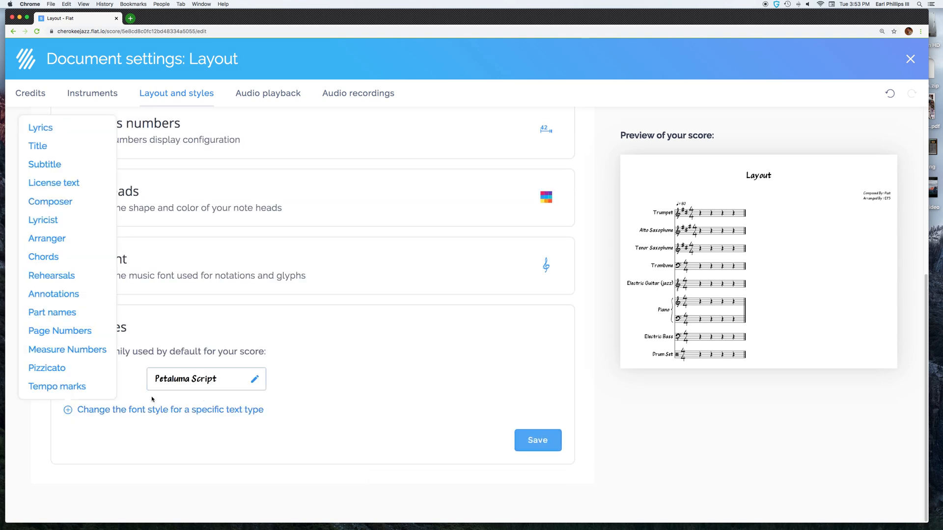
pyautogui.click(48, 149)
pyautogui.click(209, 391)
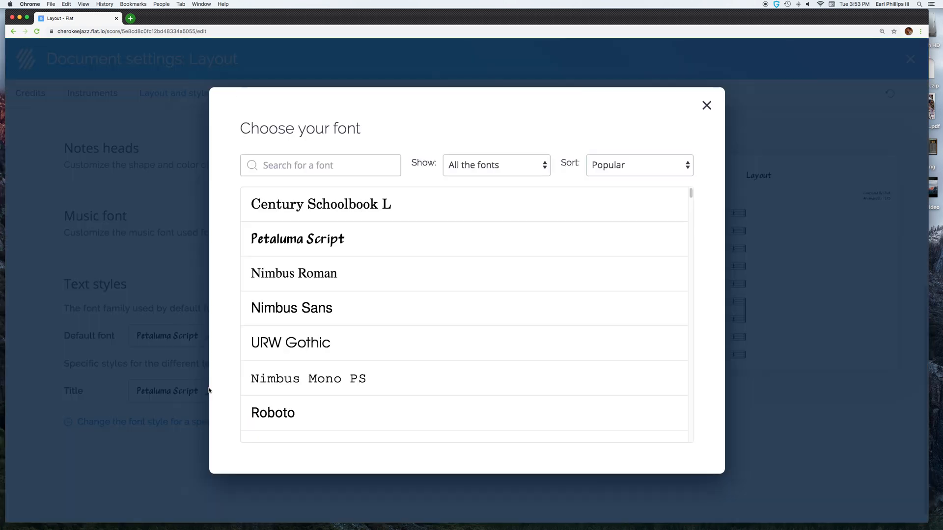
pyautogui.click(324, 209)
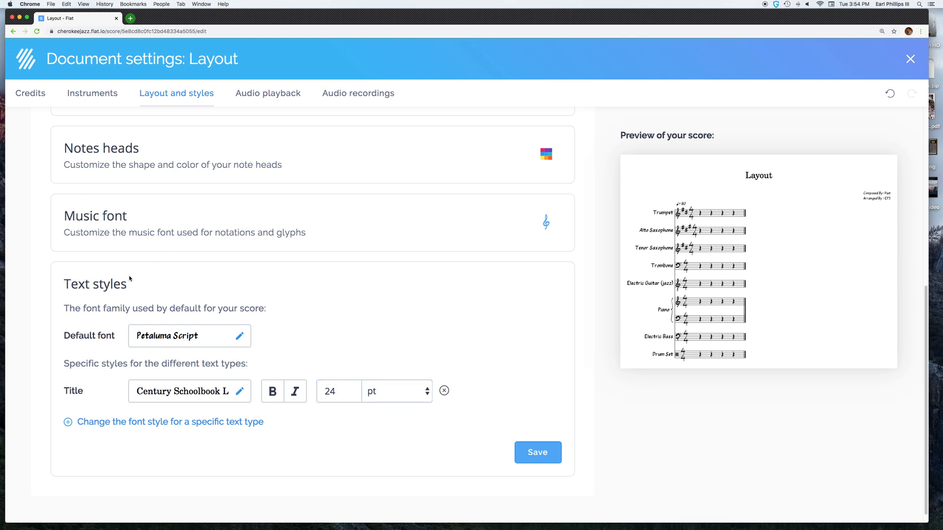
pyautogui.scroll(10, 385, 315)
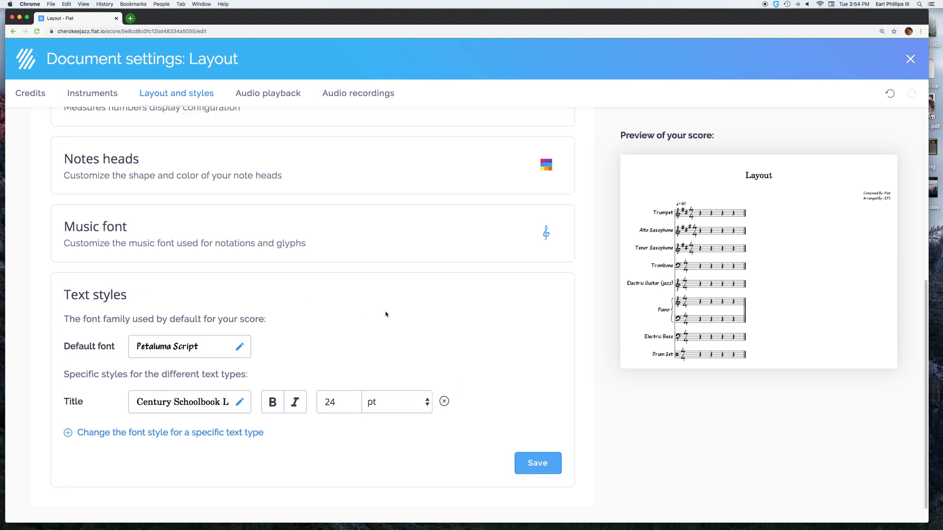